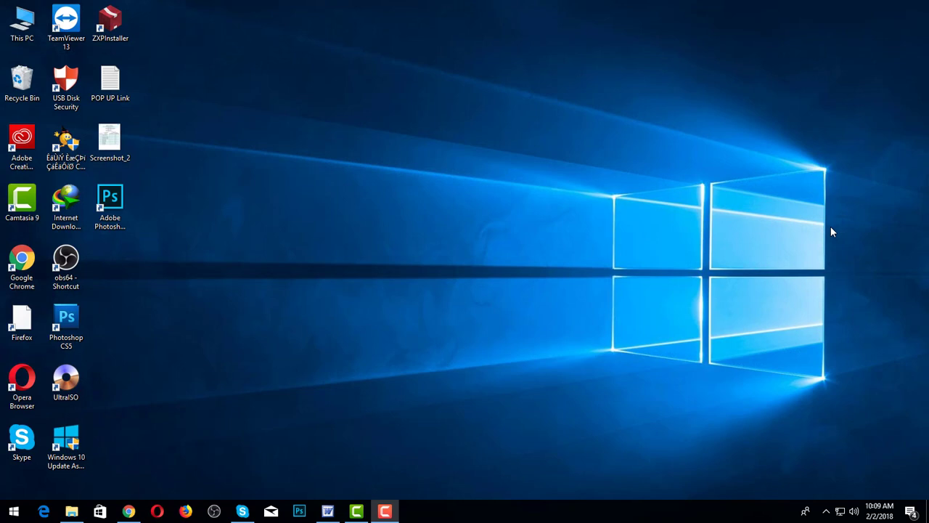
# Browse to the Kodak Digital GEM Airbrush Pro v1 folder and run the GEM AIRBRUSH installer.
pyautogui.click(78, 508)
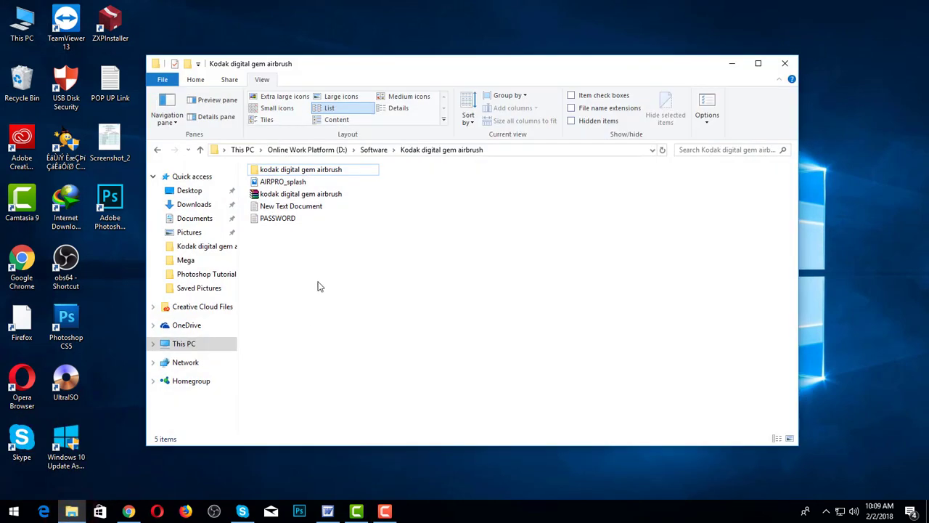
pyautogui.moveTo(320, 169)
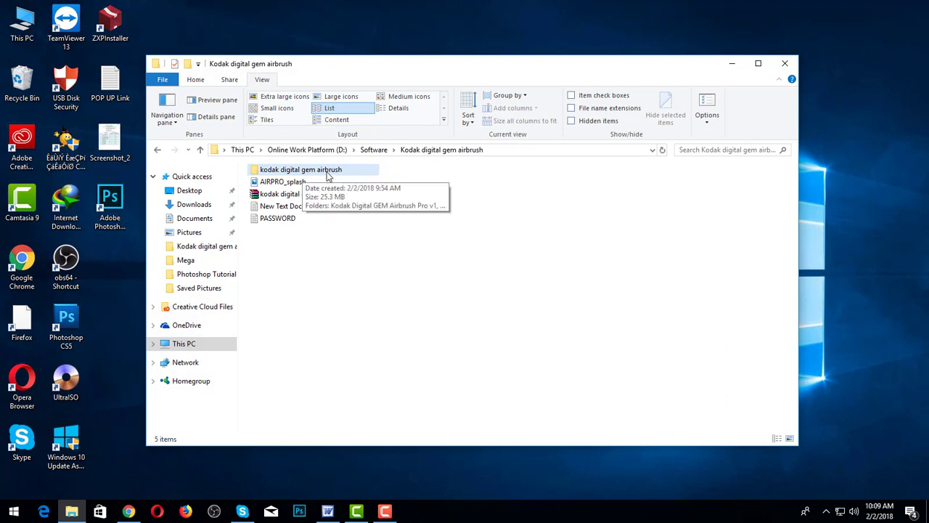
pyautogui.doubleClick(349, 173)
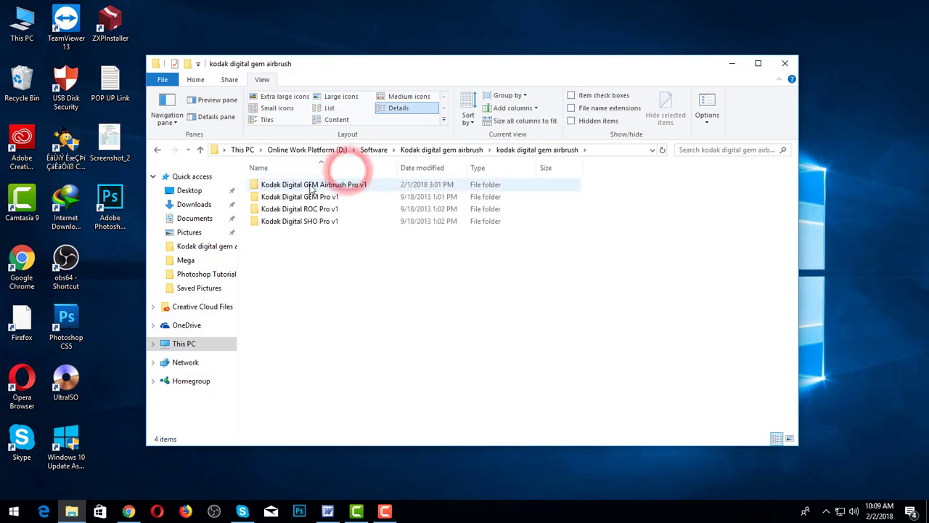
pyautogui.doubleClick(269, 187)
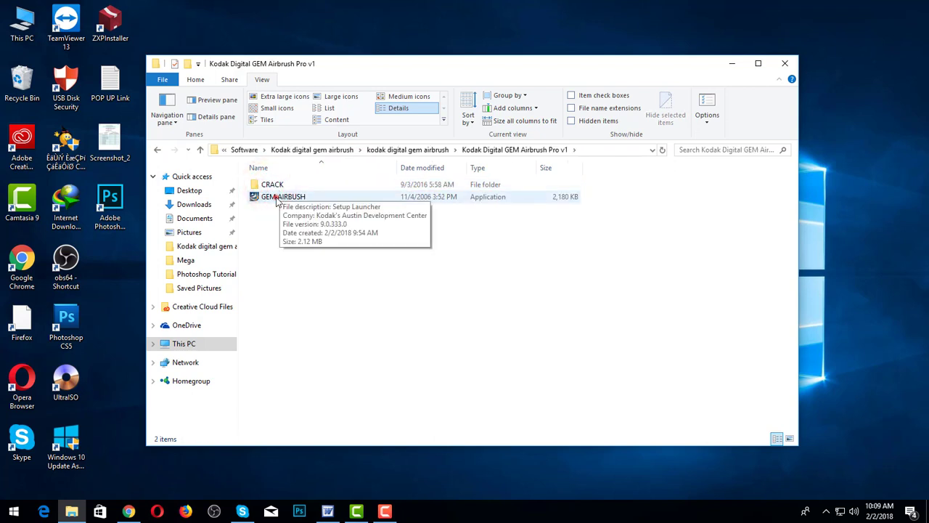
pyautogui.click(276, 201)
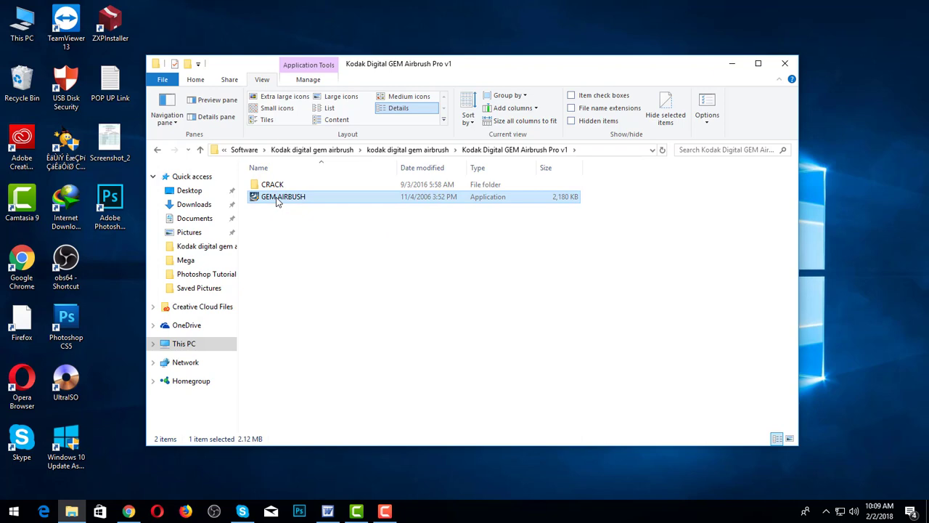
pyautogui.doubleClick(276, 201)
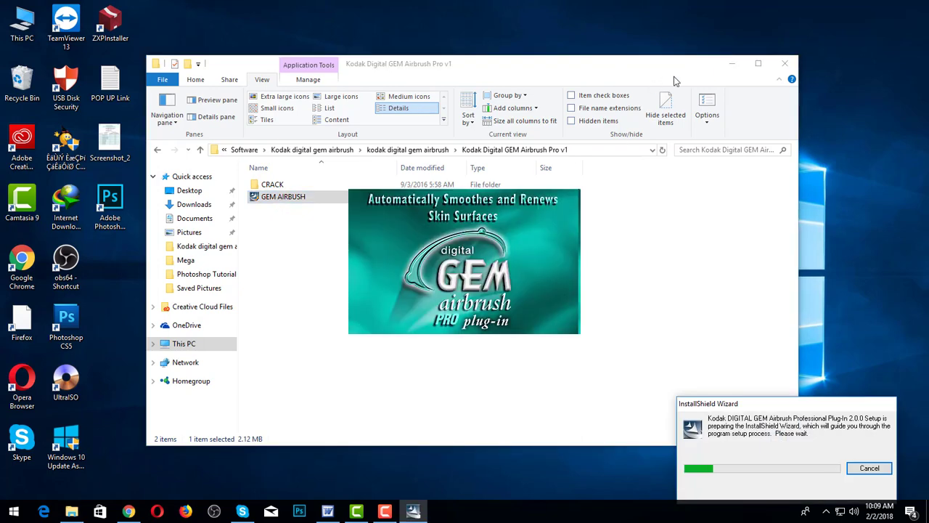
# Minimize Explorer, get past the installer's Welcome page and accept the license terms.
pyautogui.click(731, 63)
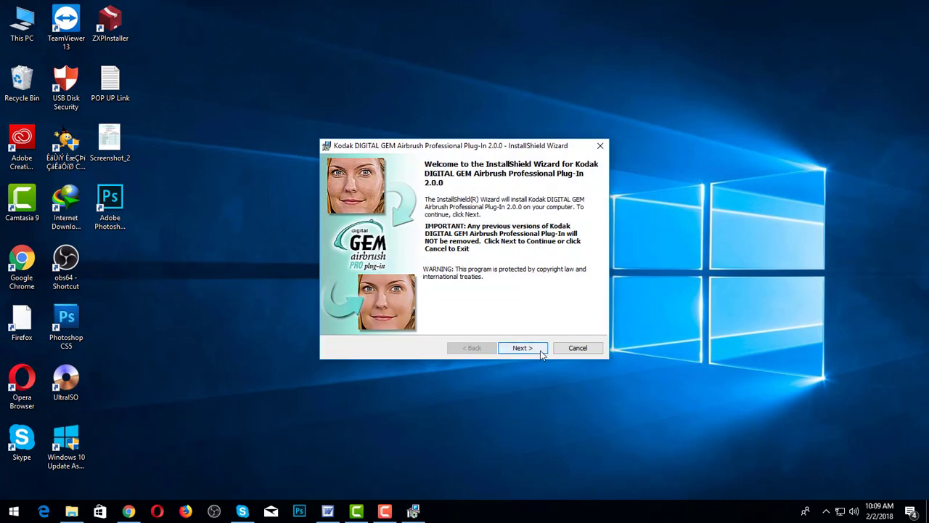
pyautogui.click(539, 348)
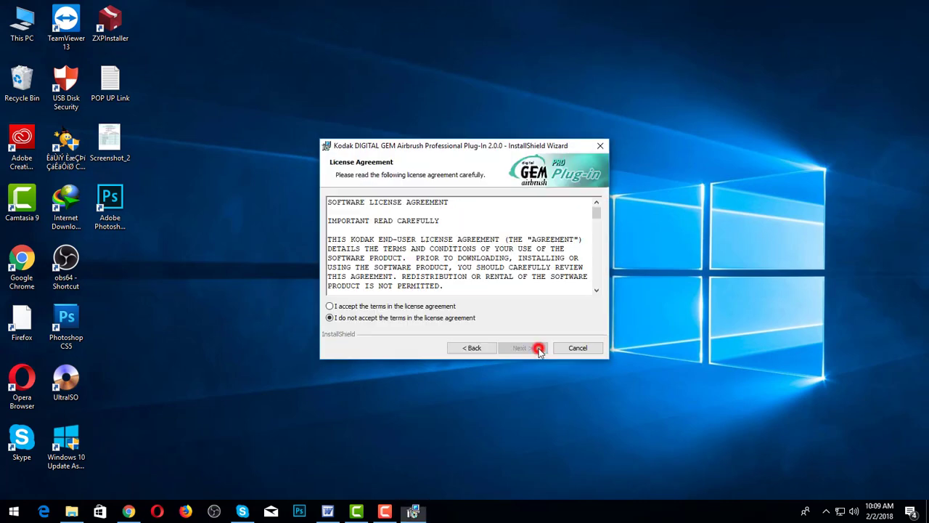
pyautogui.click(330, 306)
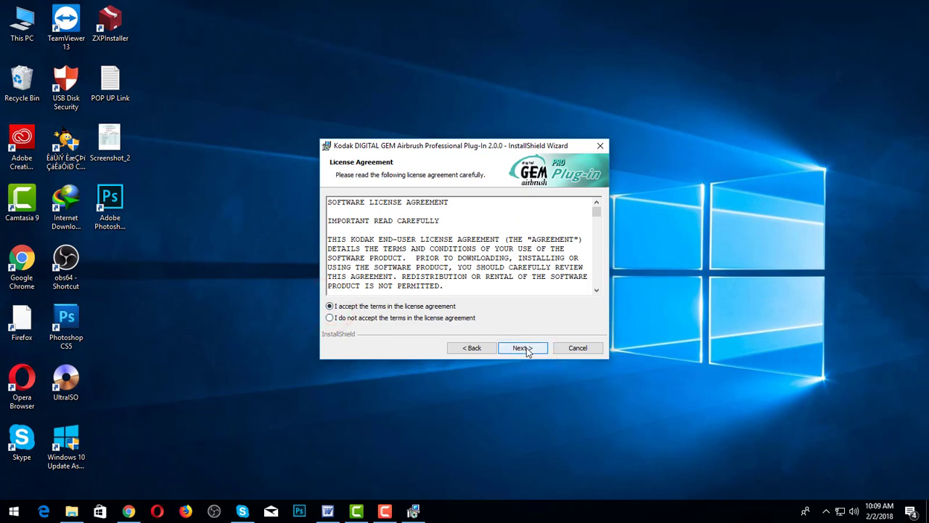
pyautogui.click(527, 352)
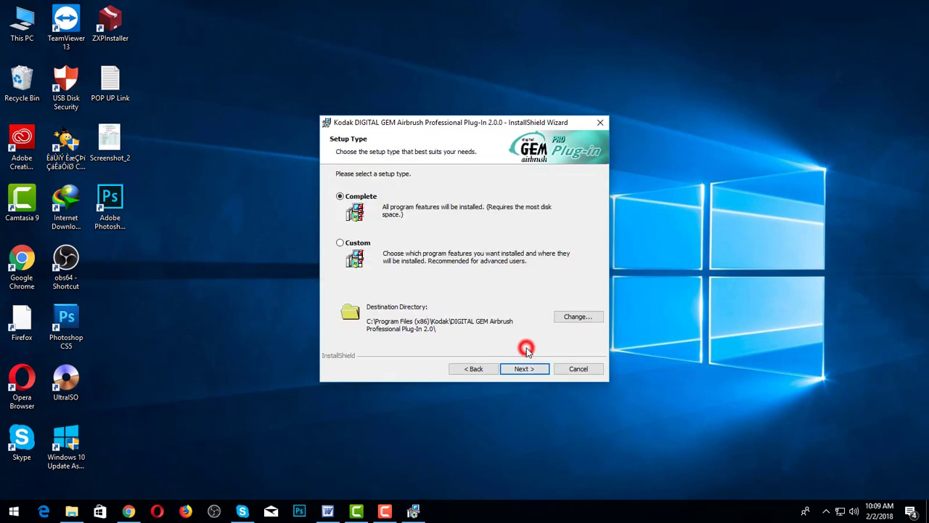
# Point the destination at Local Disk (C:) > Program Files > Adobe > PhotoshopCS5 > Plug-ins > Filters.
pyautogui.click(586, 321)
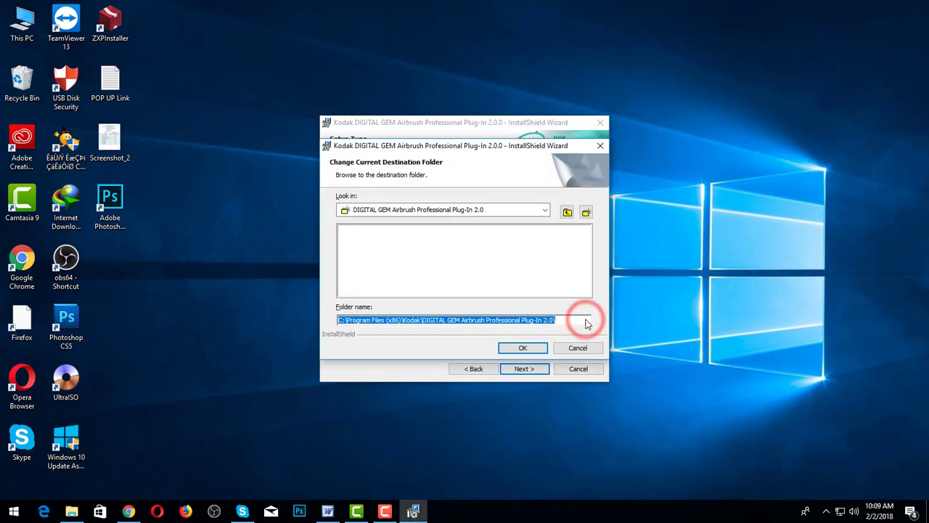
pyautogui.click(545, 211)
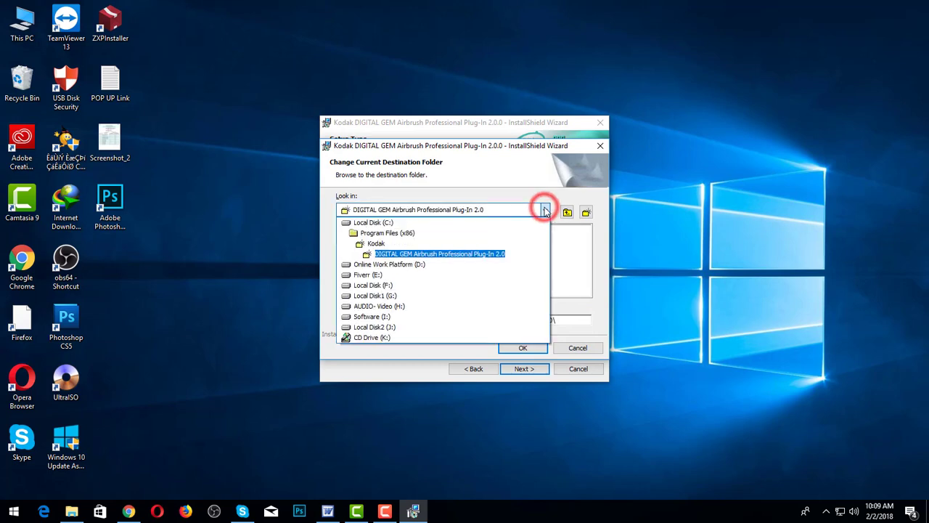
pyautogui.click(390, 223)
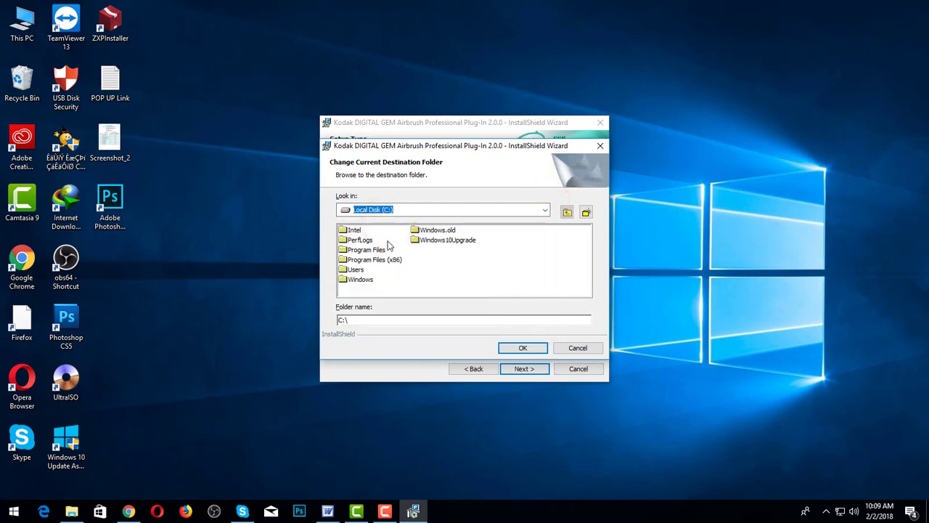
pyautogui.click(346, 251)
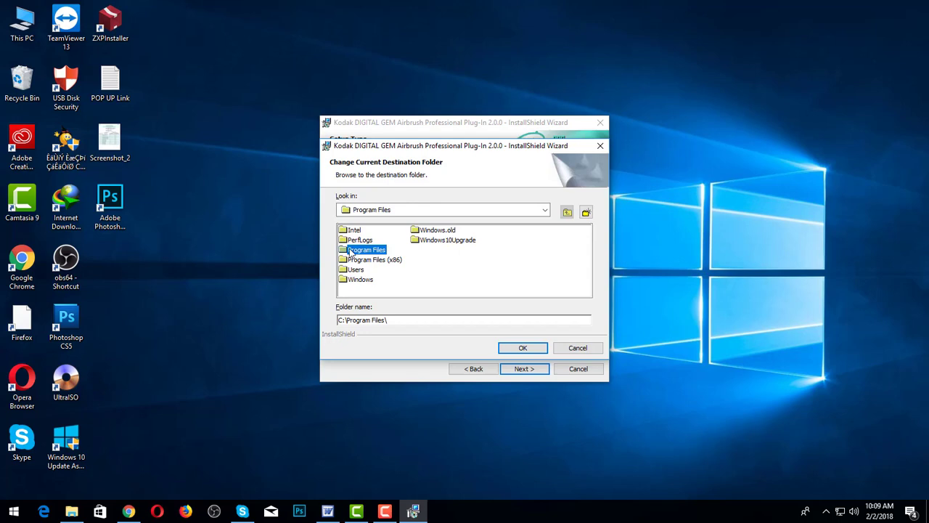
pyautogui.doubleClick(347, 250)
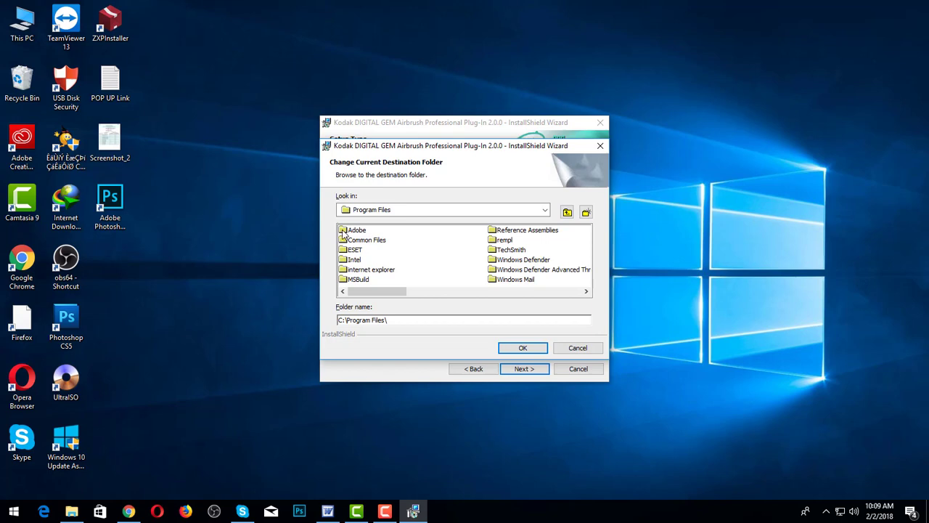
pyautogui.doubleClick(349, 231)
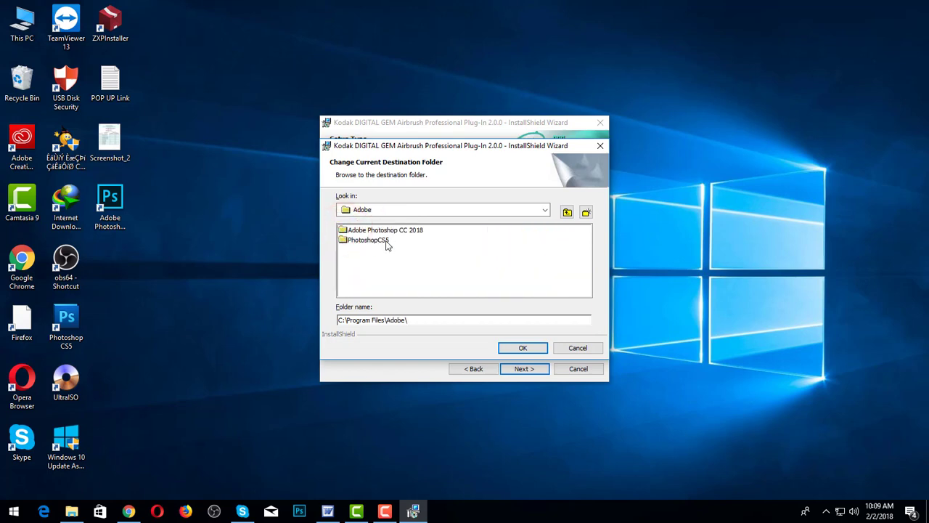
pyautogui.doubleClick(346, 244)
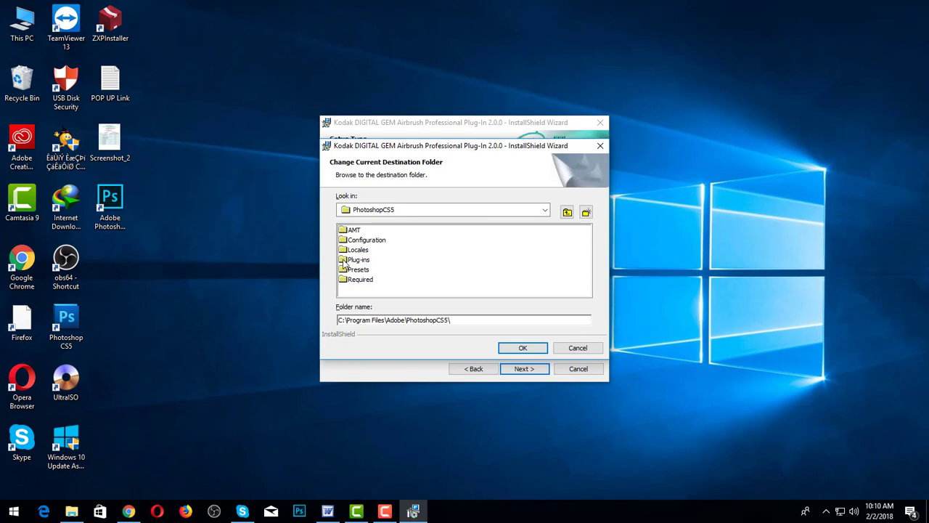
pyautogui.doubleClick(344, 261)
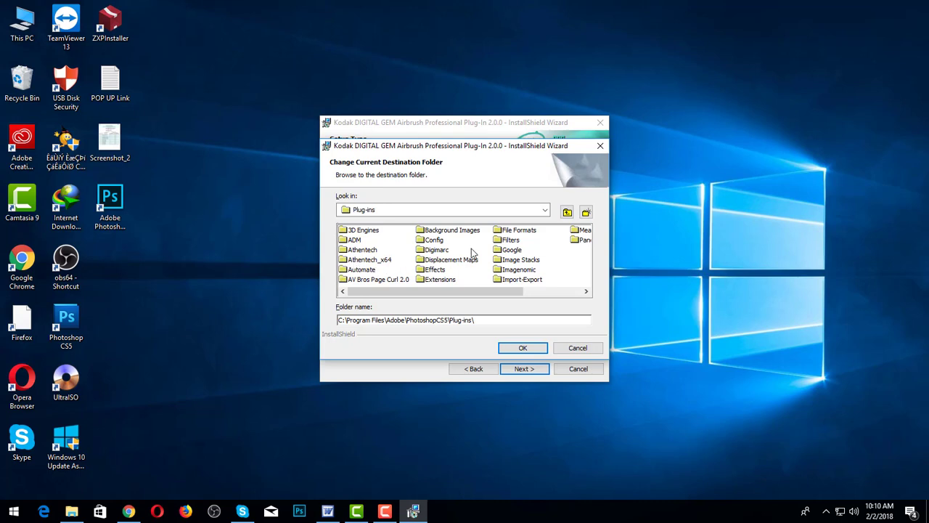
pyautogui.click(498, 242)
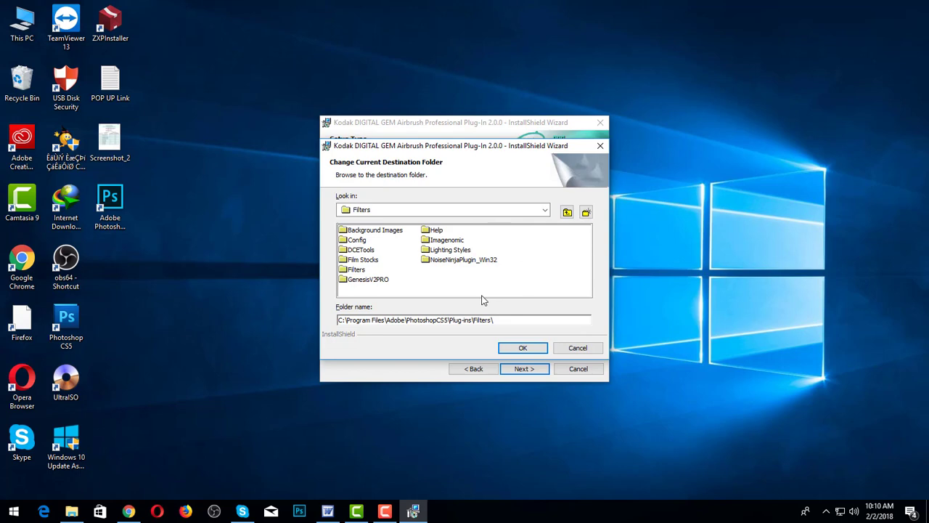
pyautogui.click(510, 350)
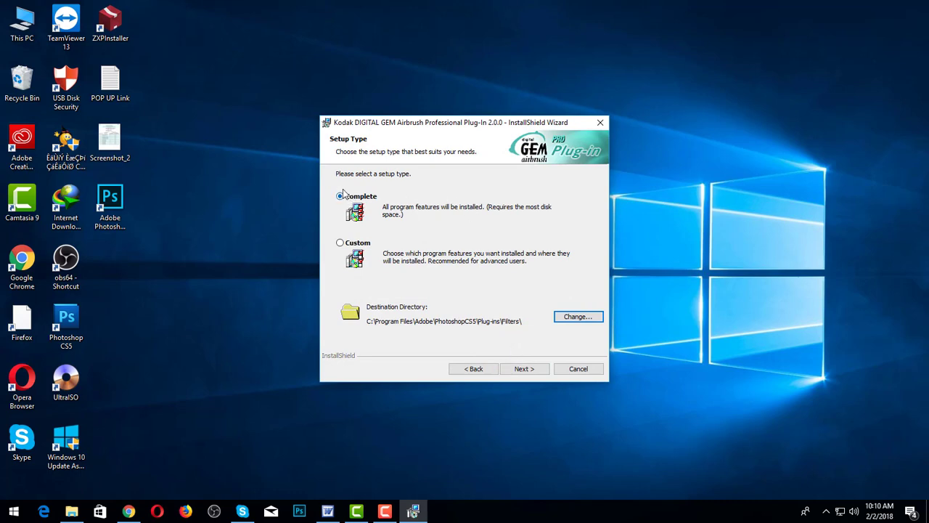
# Run the installation and finish the wizard with 'Show the readme file' unchecked.
pyautogui.click(525, 369)
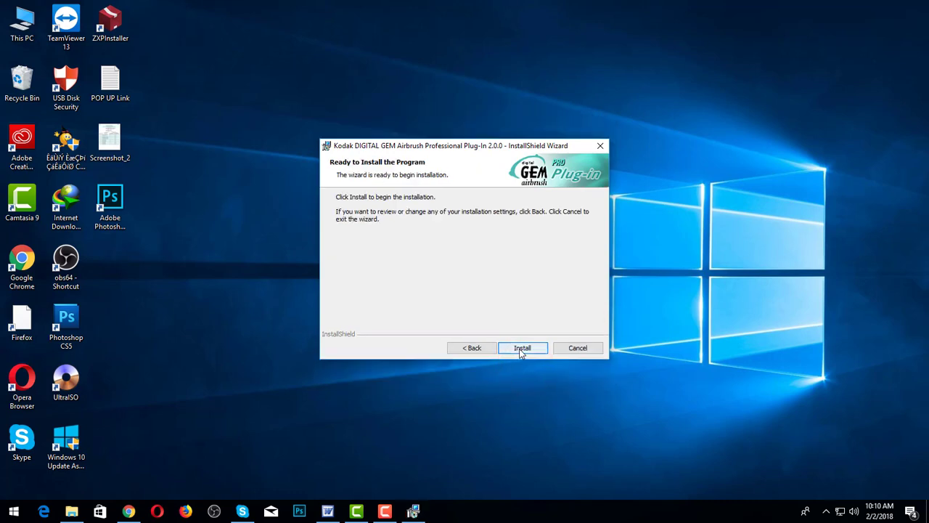
pyautogui.click(521, 348)
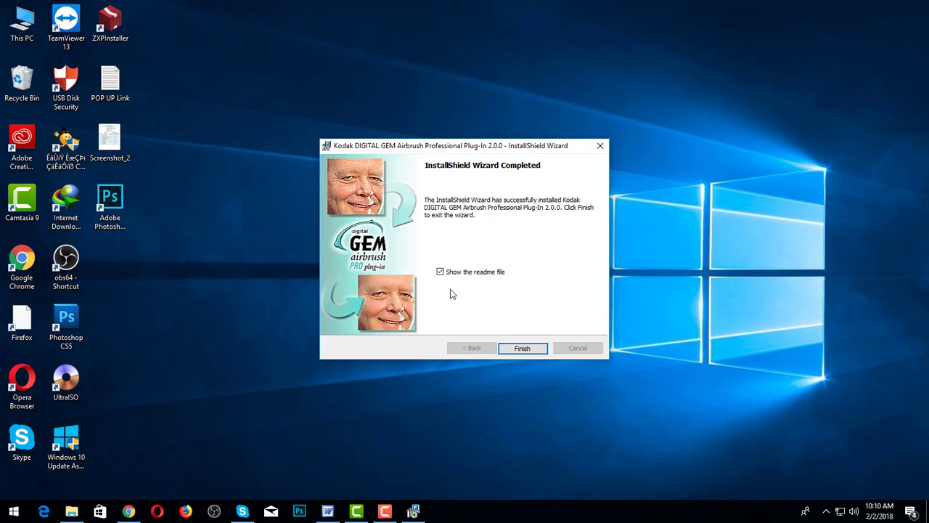
pyautogui.click(440, 273)
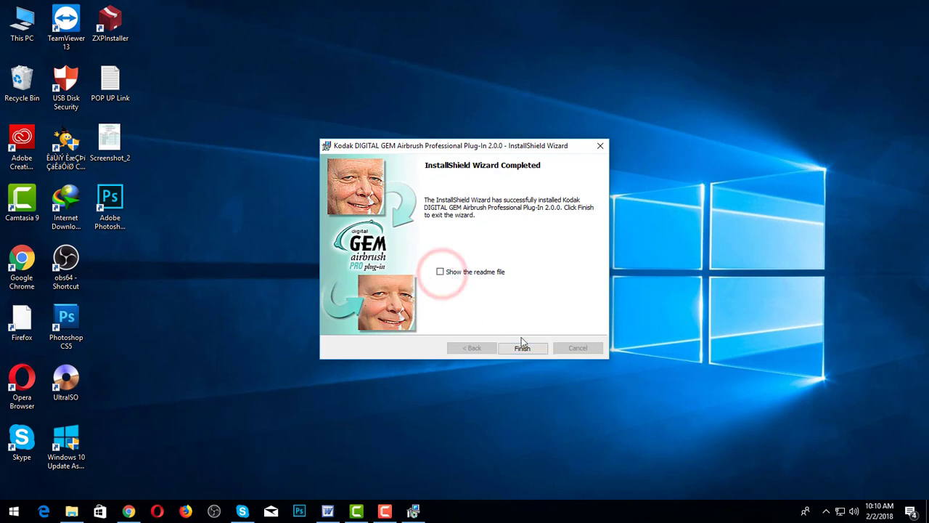
pyautogui.click(440, 271)
pyautogui.click(522, 347)
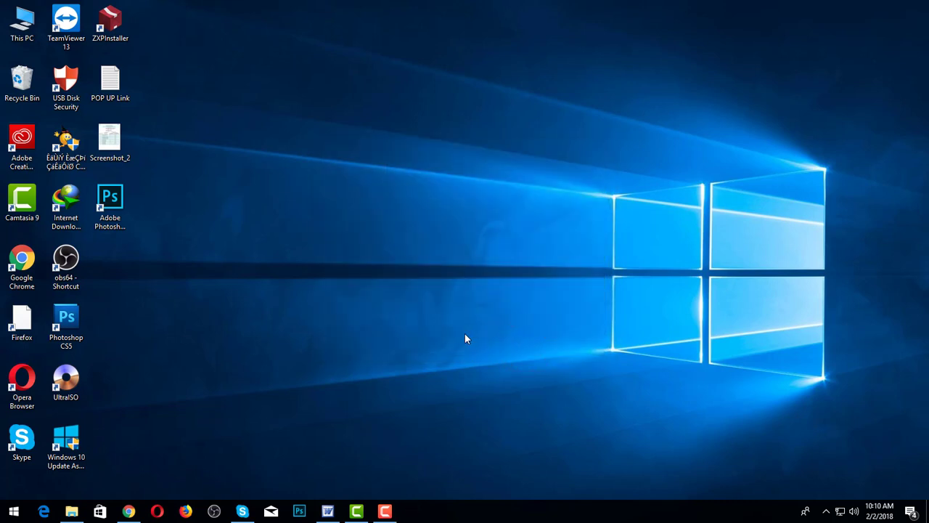
# Copy the DigitalAIRPROv2 file from the CRACK folder, then minimize the Explorer window.
pyautogui.click(71, 511)
pyautogui.click(263, 185)
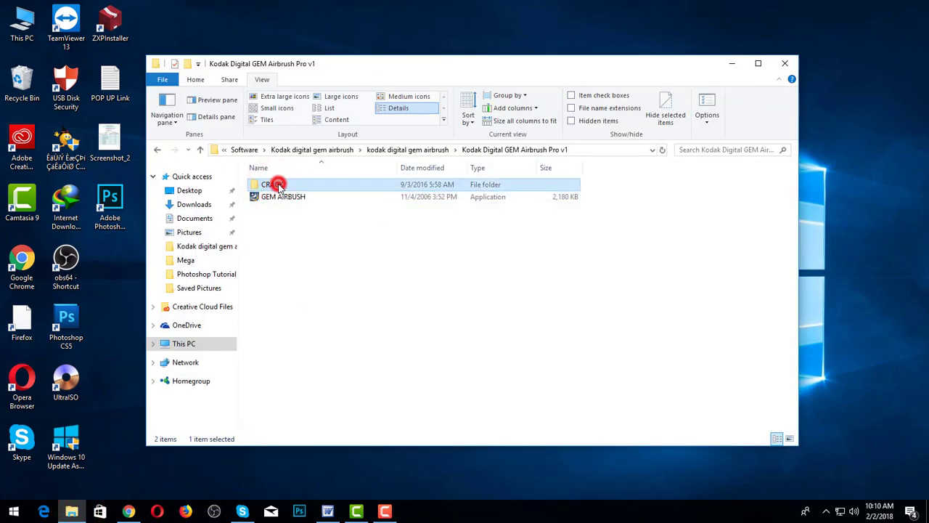
pyautogui.doubleClick(276, 185)
pyautogui.click(274, 186)
pyautogui.rightClick(275, 187)
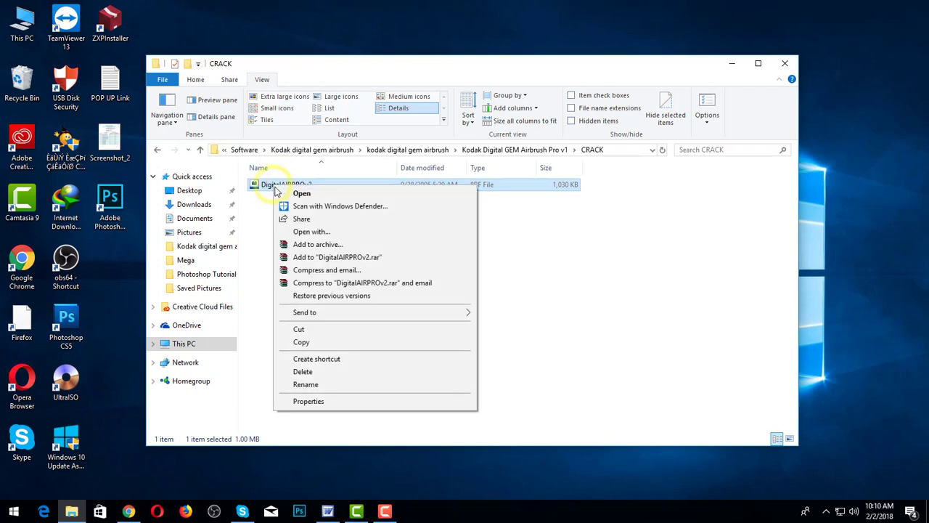
pyautogui.click(320, 343)
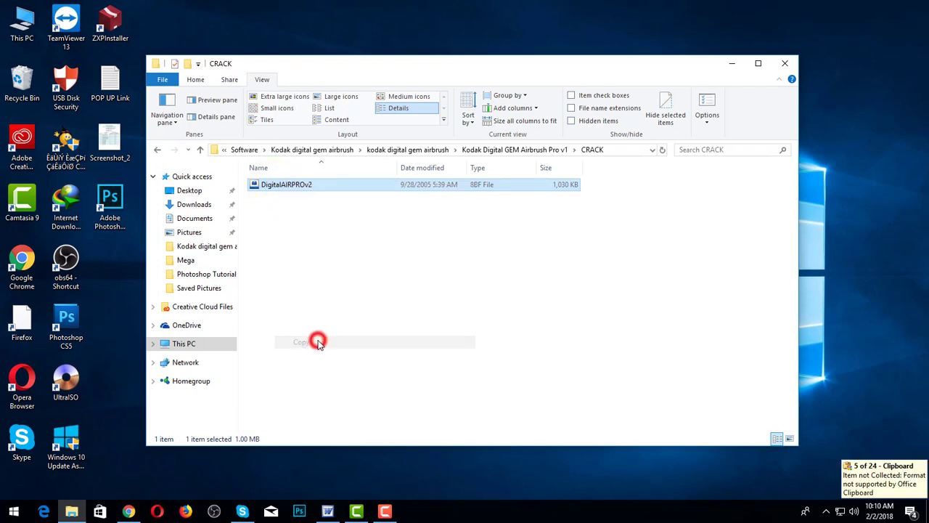
pyautogui.click(729, 67)
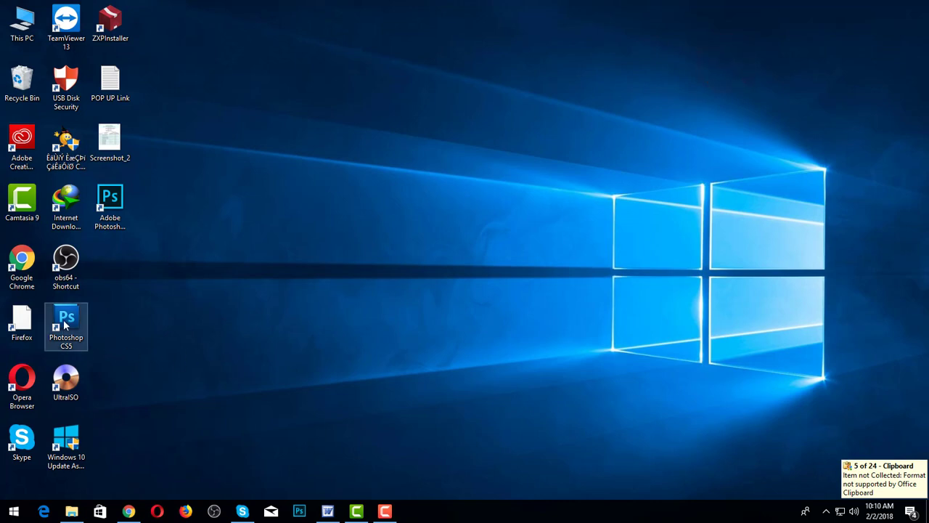
# Paste DigitalAIRPROv2 into Photoshop's install folder with administrator permission, then close the folder.
pyautogui.rightClick(63, 319)
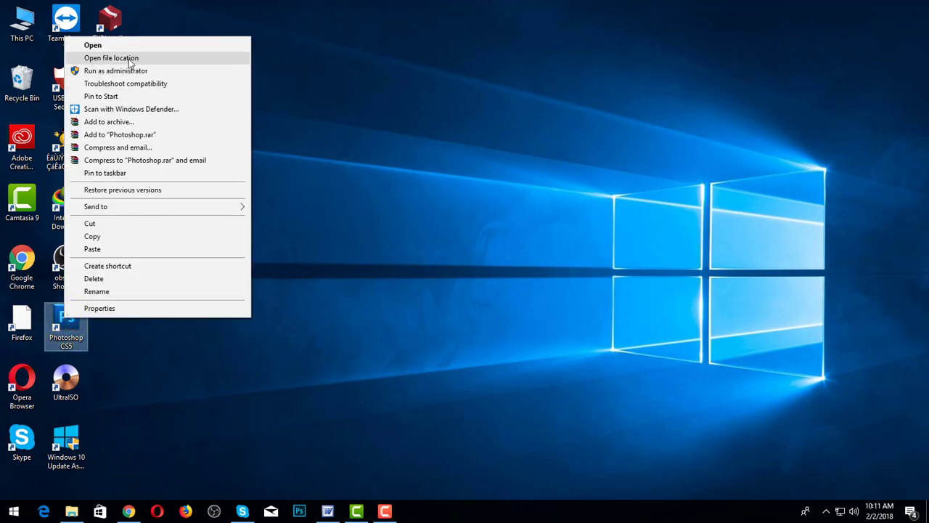
pyautogui.click(150, 57)
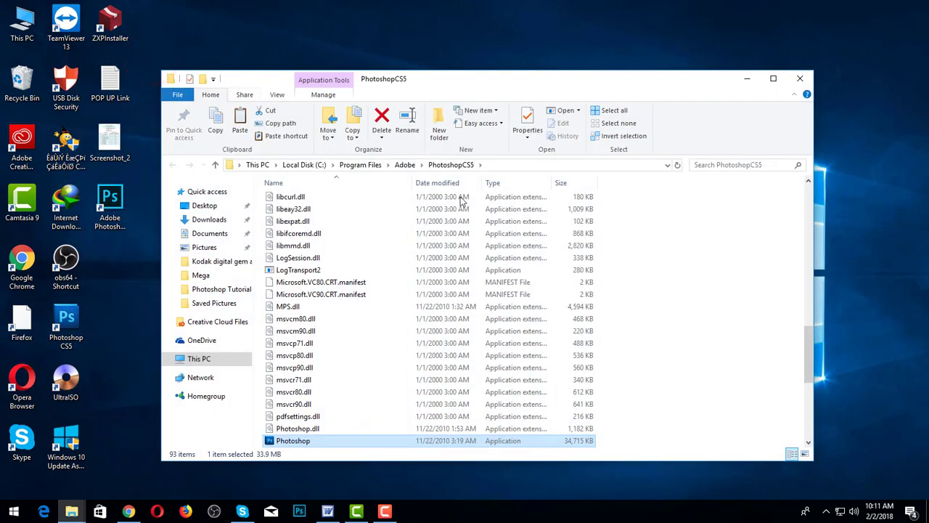
pyautogui.rightClick(701, 262)
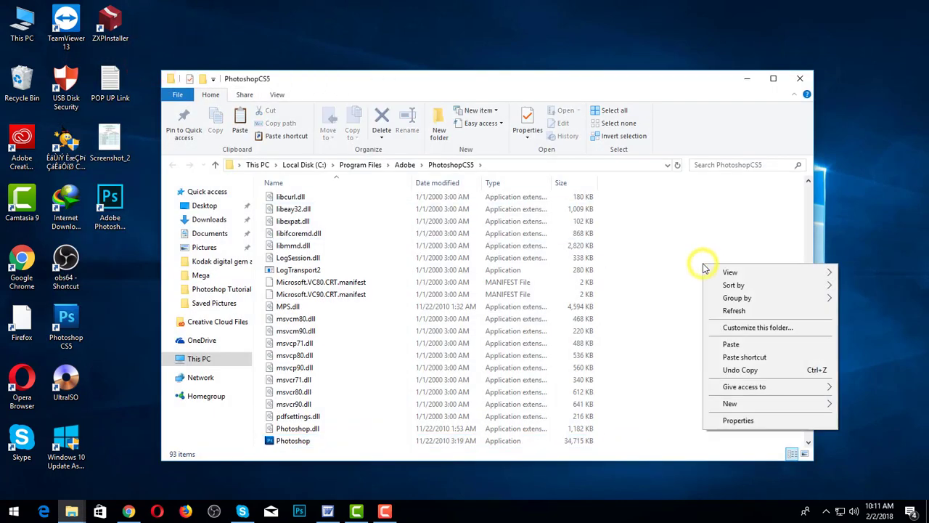
pyautogui.click(726, 345)
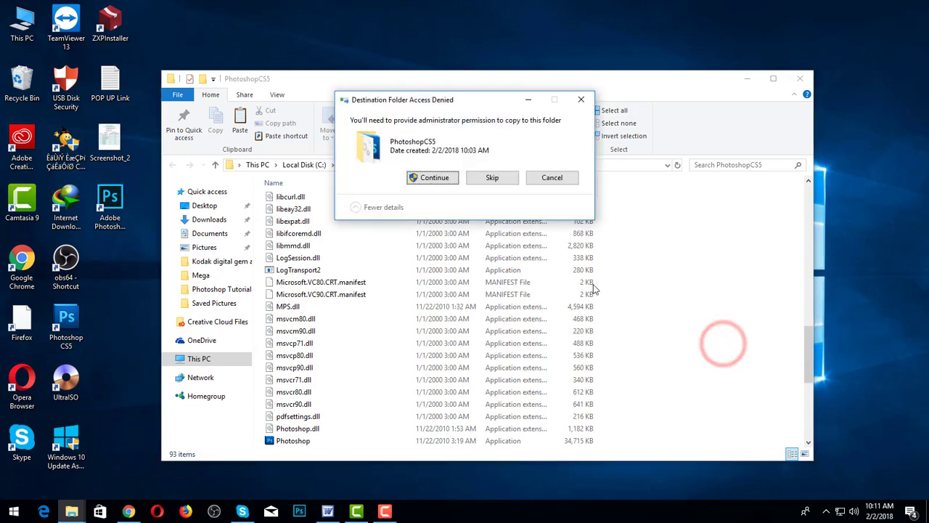
pyautogui.click(428, 178)
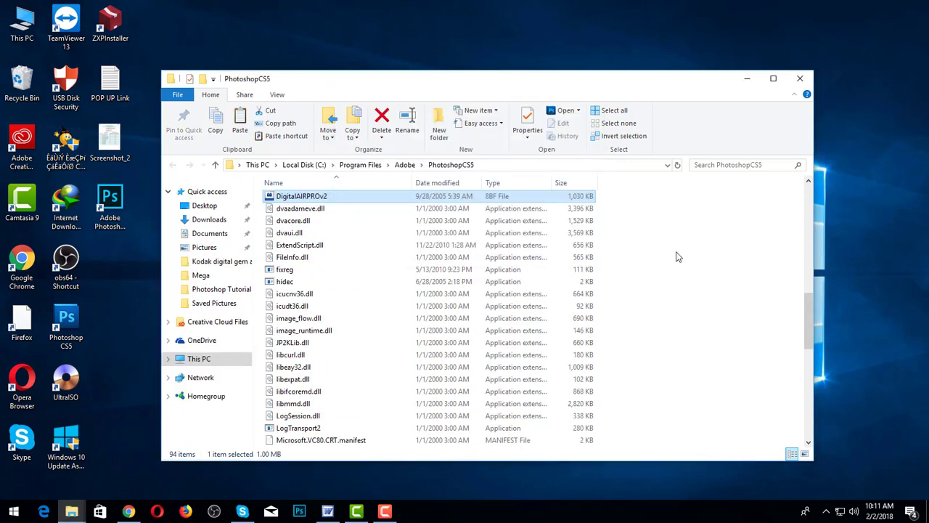
pyautogui.click(800, 79)
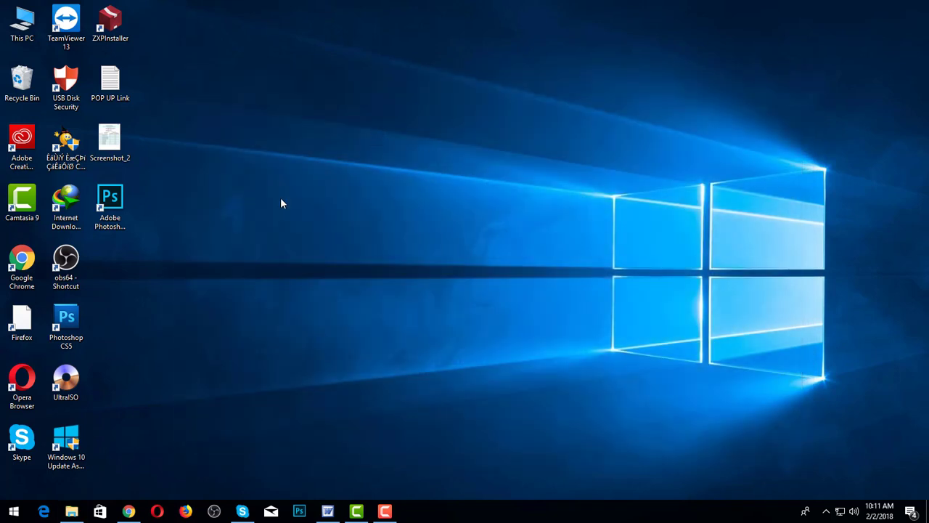
# Launch Photoshop CS5 and close the Selective Tool panel.
pyautogui.rightClick(66, 313)
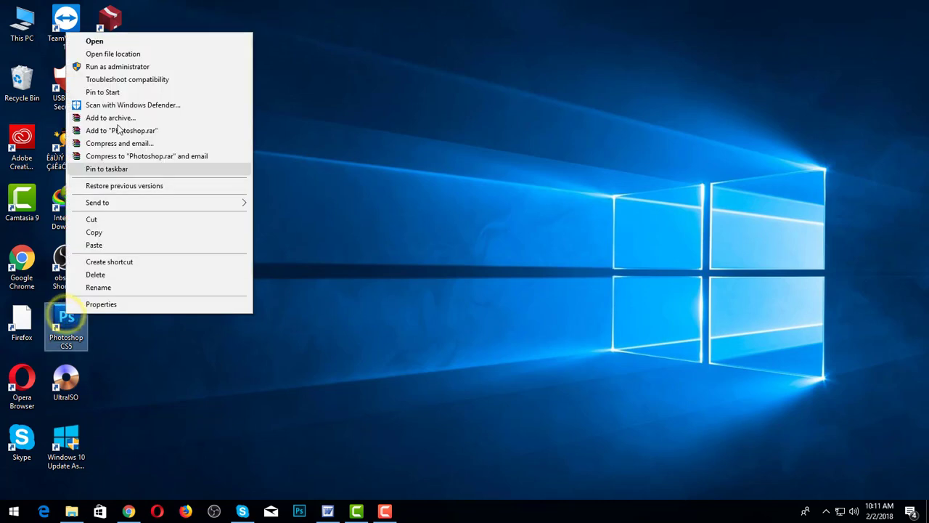
pyautogui.click(115, 42)
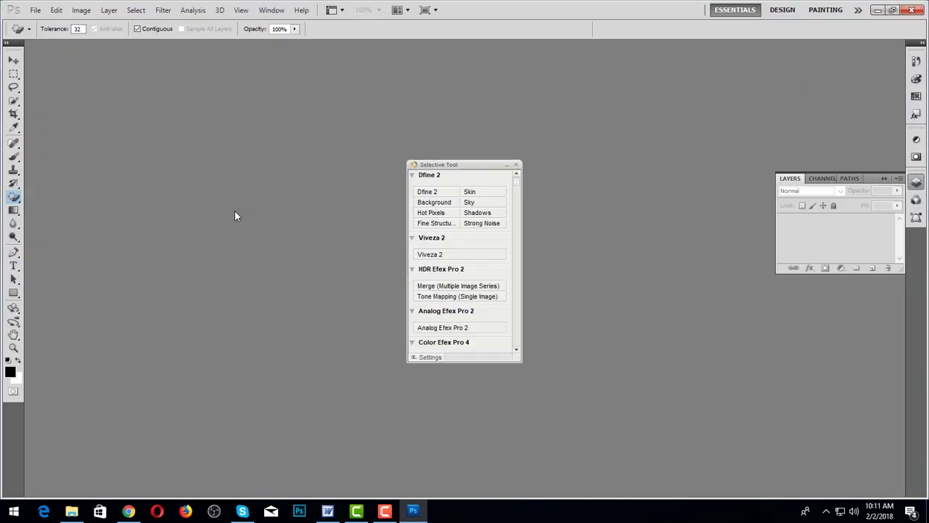
pyautogui.click(517, 166)
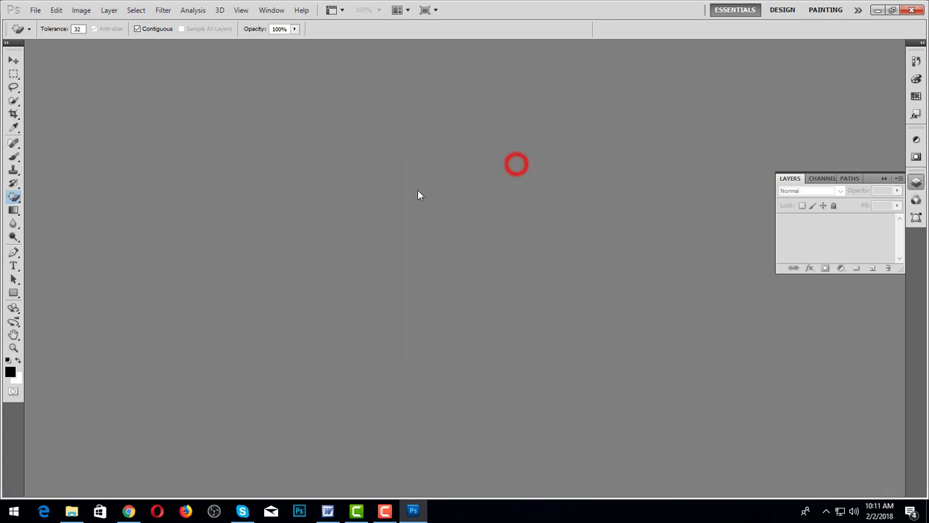
# Open the DSC_9303 photo from the MY PIC folder.
pyautogui.doubleClick(366, 189)
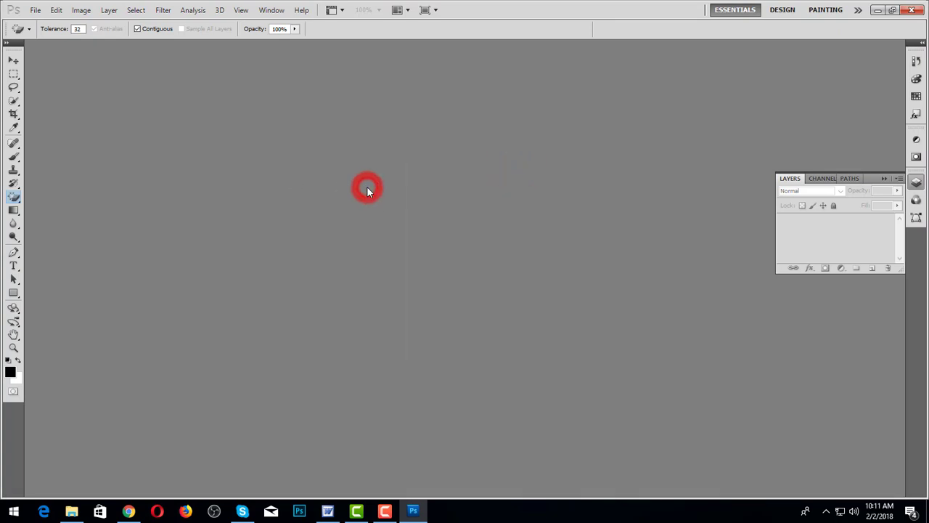
pyautogui.scroll(-2, 448, 189)
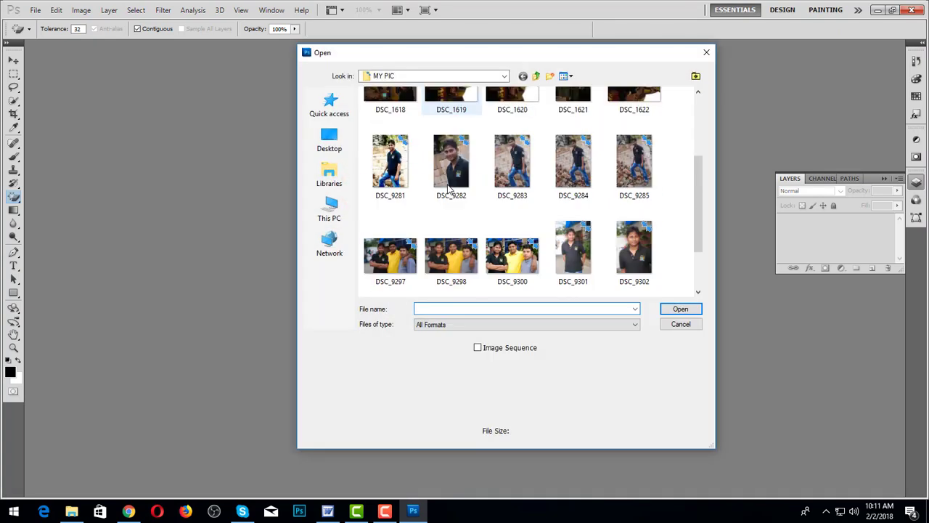
pyautogui.scroll(-2, 448, 189)
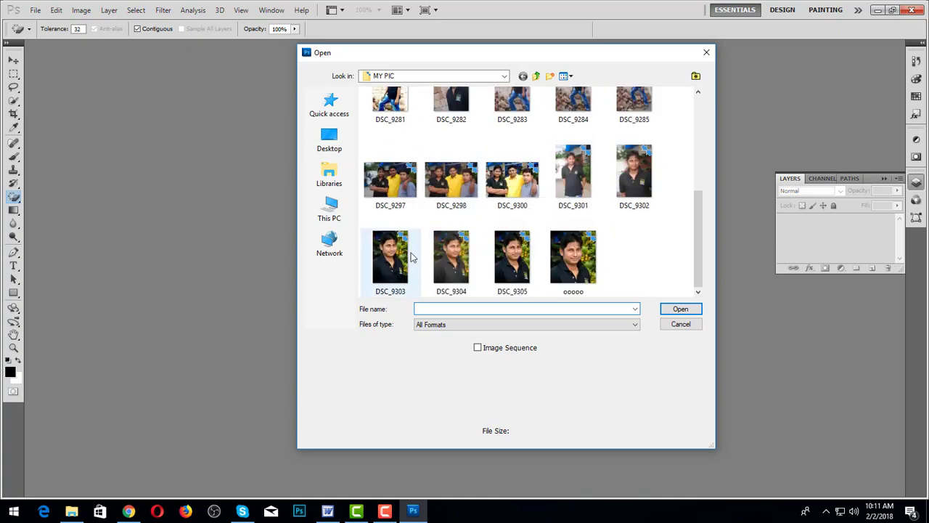
pyautogui.doubleClick(387, 259)
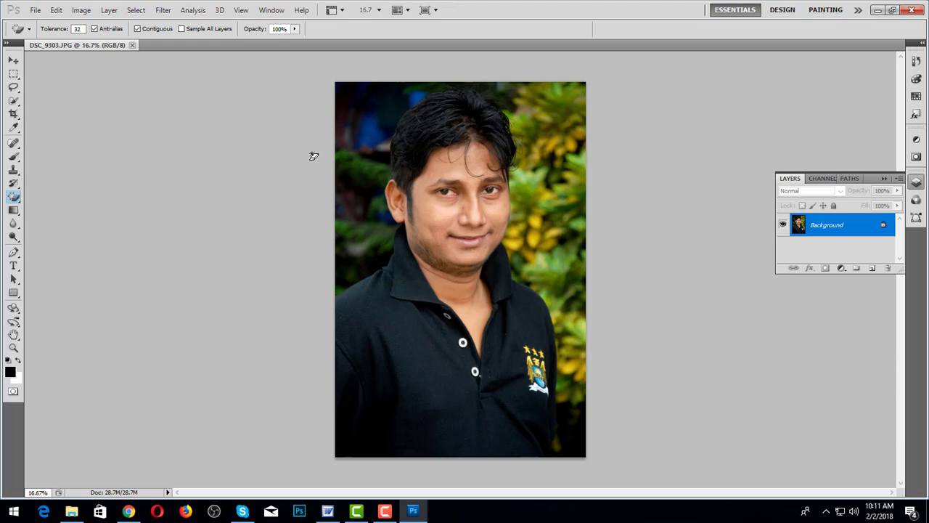
# Apply Kodak DIGITAL GEM Airbrush Professional v1.0.0 to the portrait, previewing the face, at Blending 100.
pyautogui.click(163, 10)
pyautogui.moveTo(218, 341)
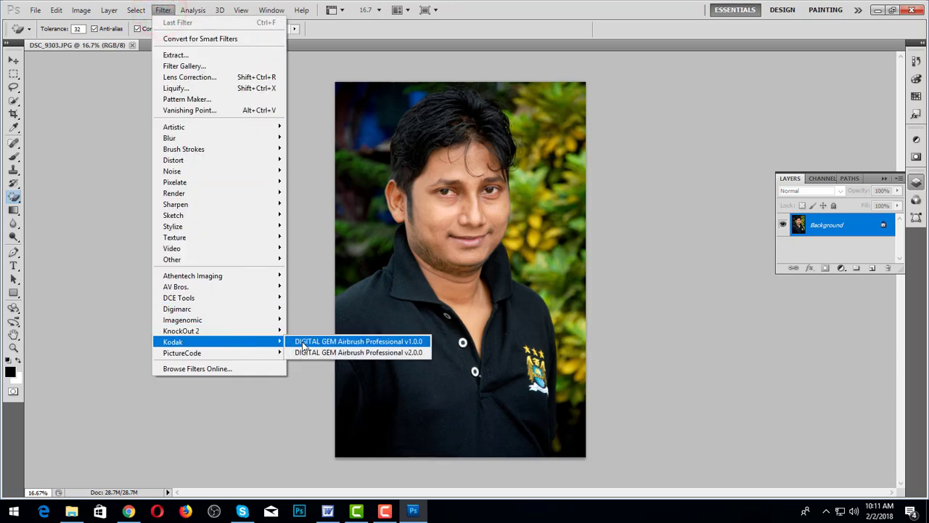
pyautogui.click(358, 341)
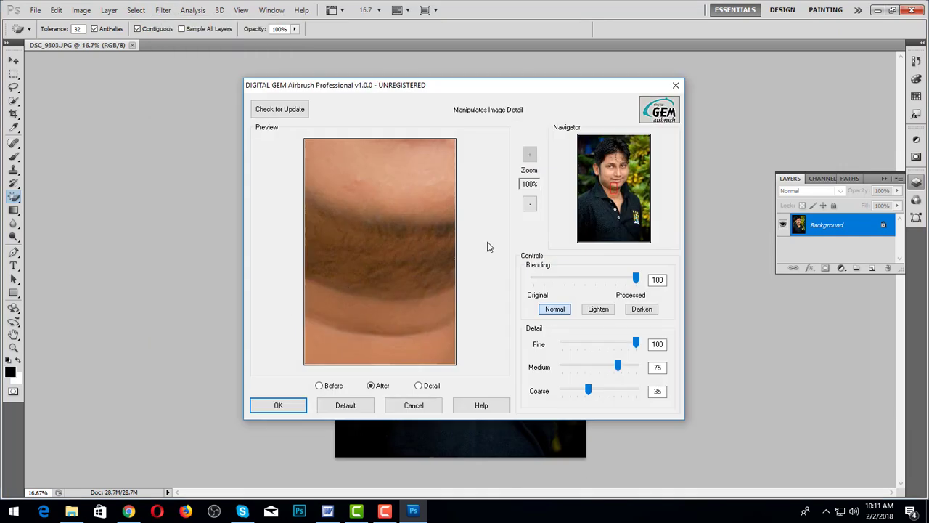
pyautogui.moveTo(633, 279); pyautogui.dragTo(616, 280)
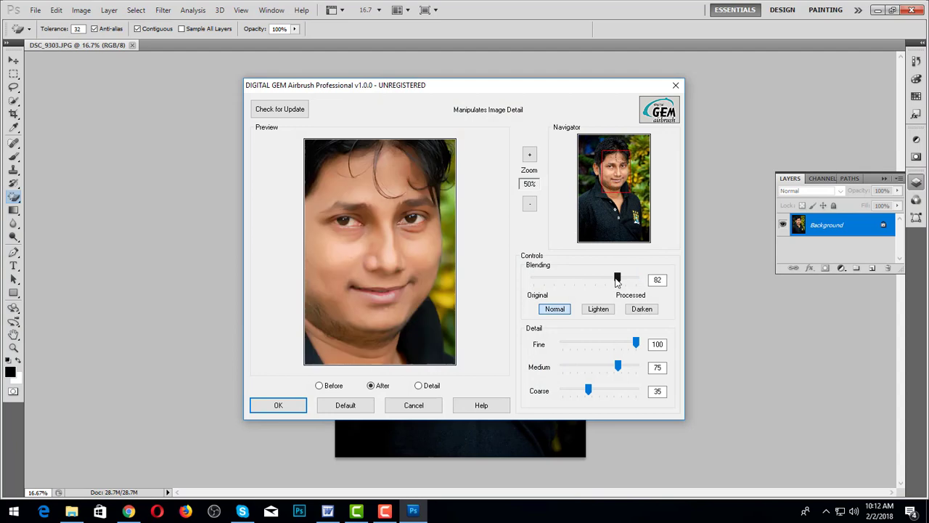
pyautogui.click(621, 178)
pyautogui.moveTo(616, 278); pyautogui.dragTo(652, 281)
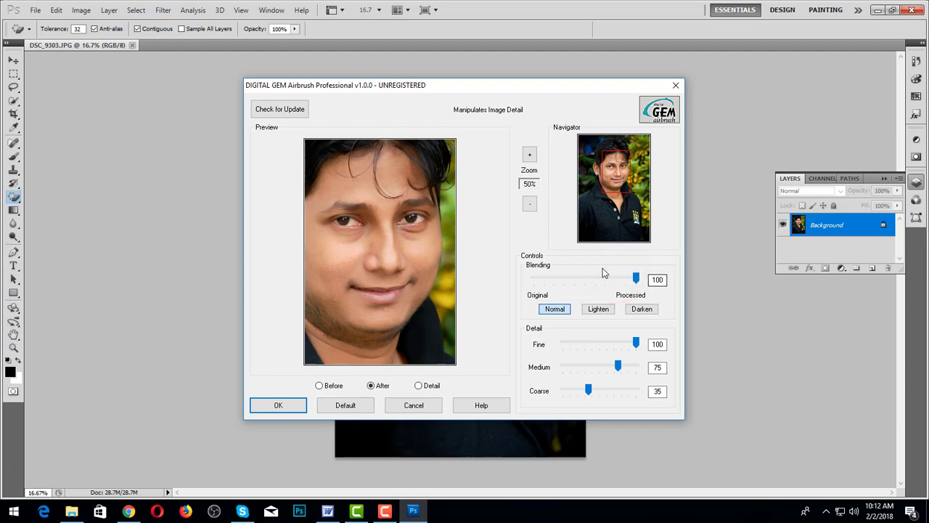
pyautogui.click(270, 407)
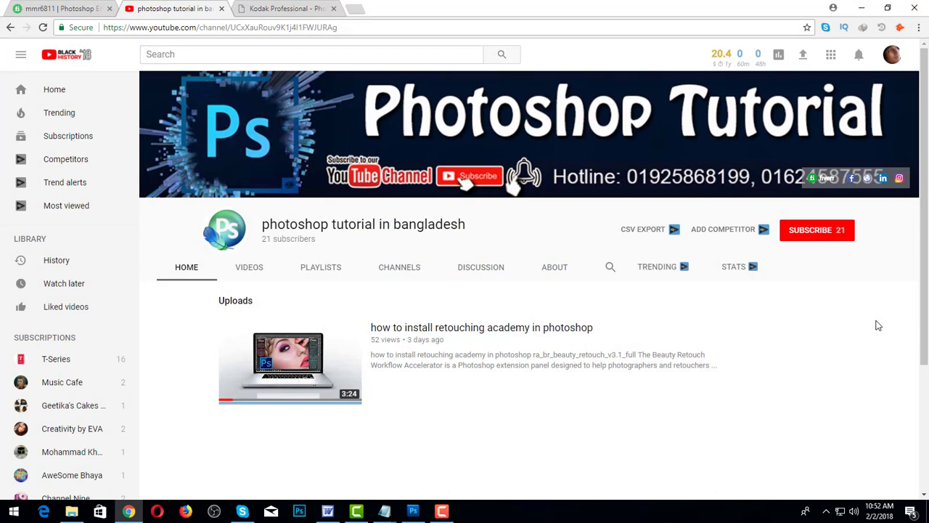
# Subscribe to 'photoshop tutorial in bangladesh' and turn on its notification bell.
pyautogui.click(798, 230)
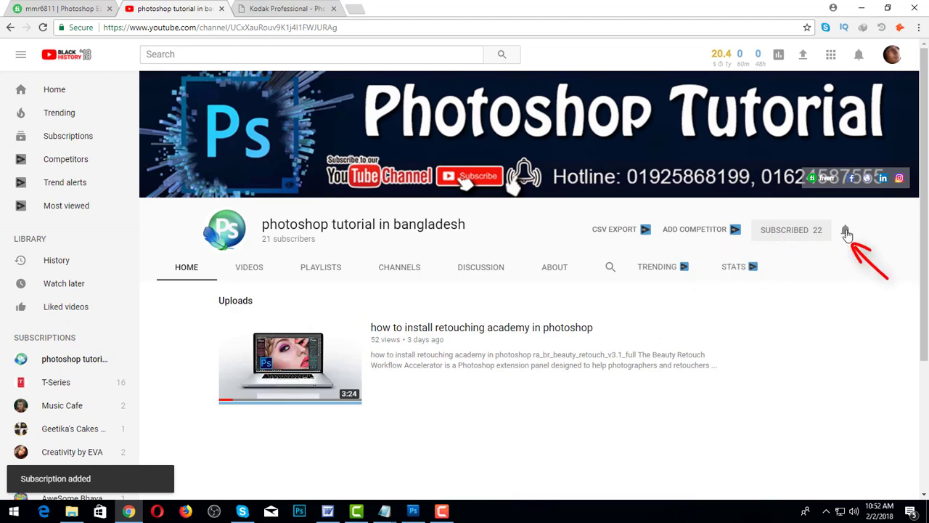
pyautogui.click(846, 231)
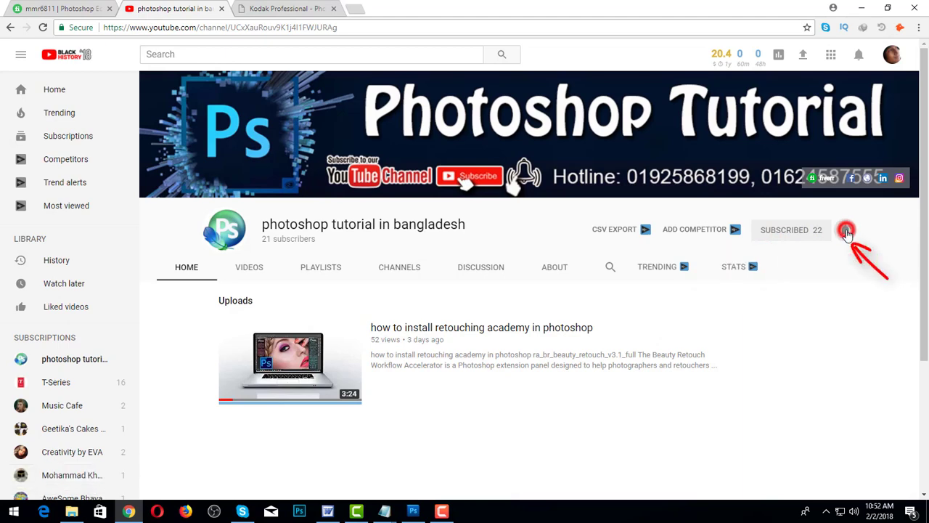